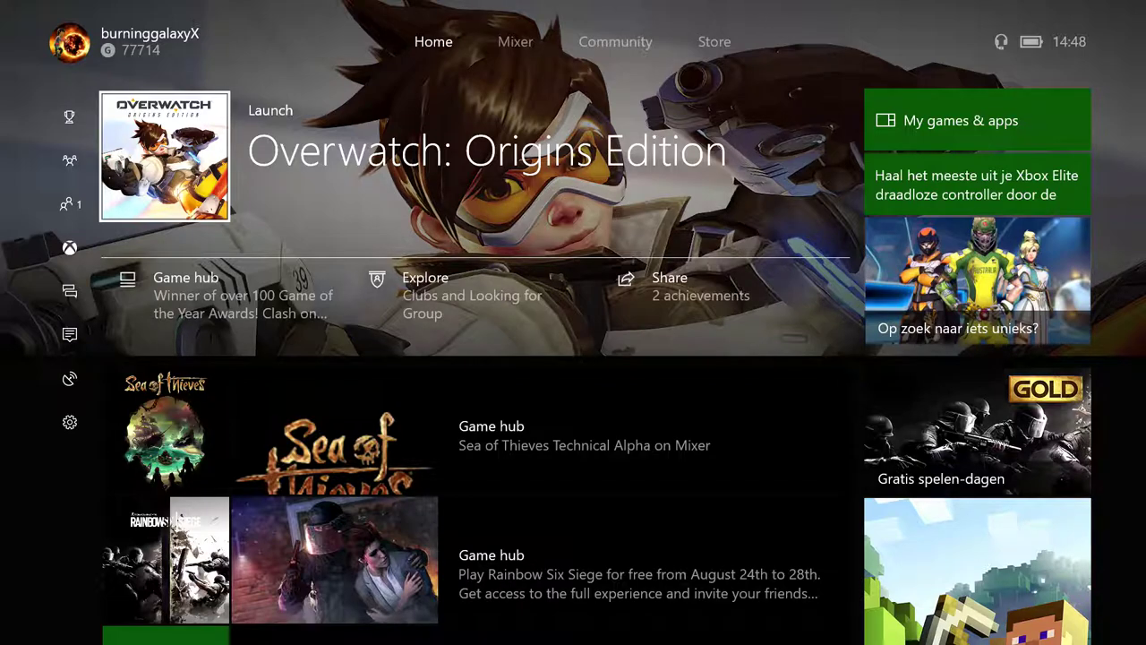
Open the Sign-in, security & passkey page for the current account from the console's full settings
key("super")
key("Right")
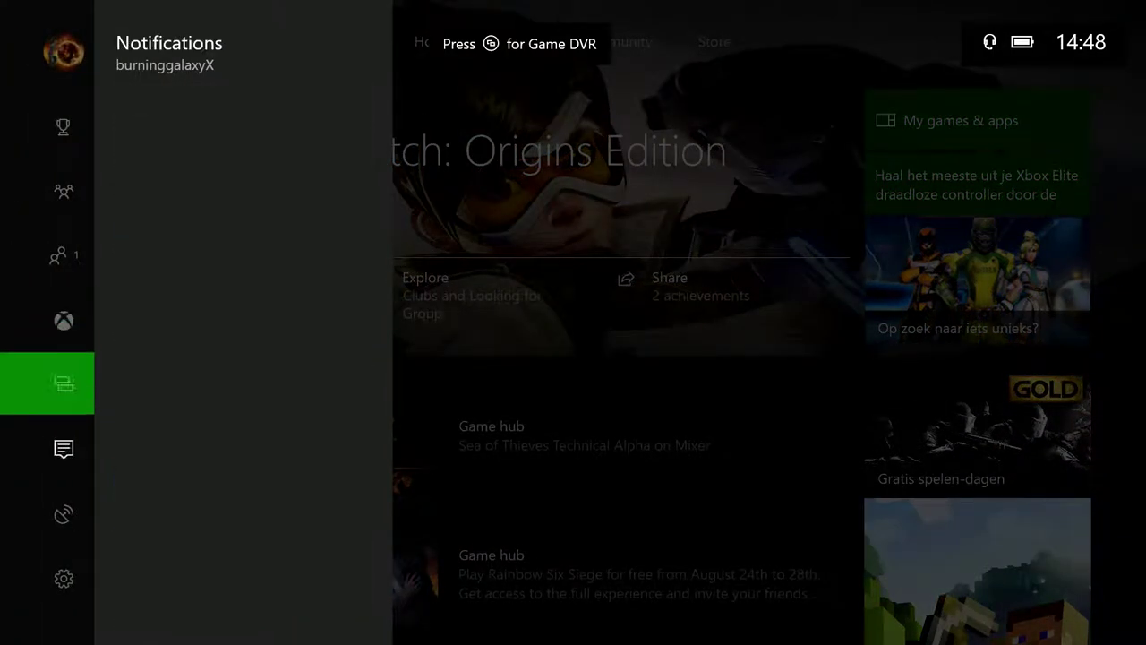
key("Right")
key("Right")
key("Right")
key("Down")
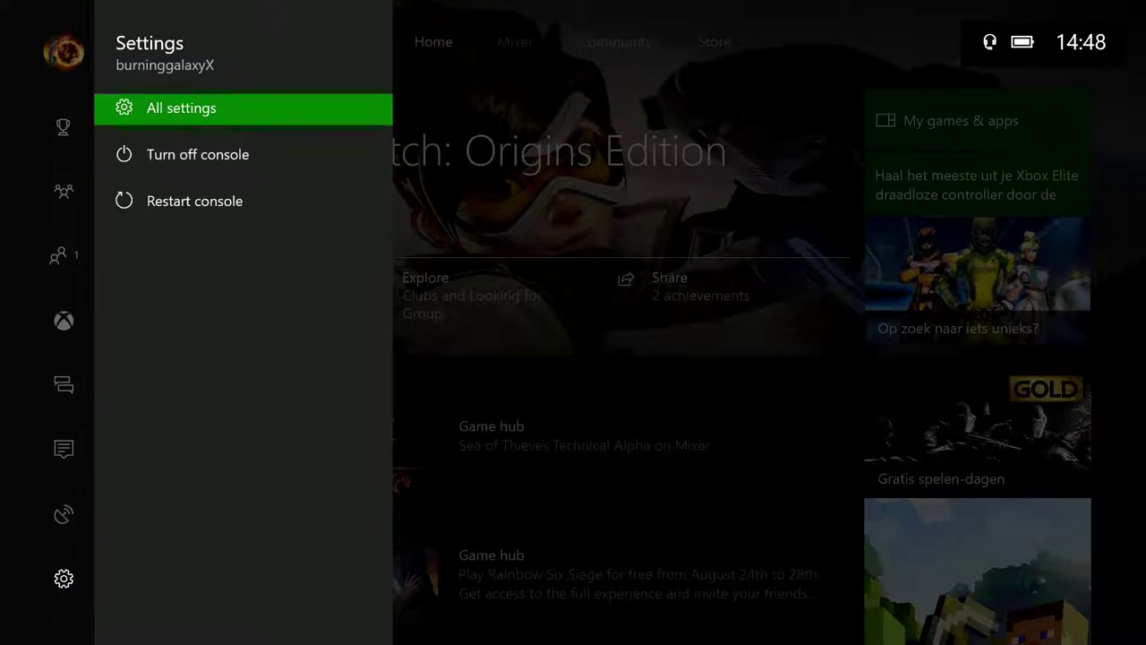
key("Return")
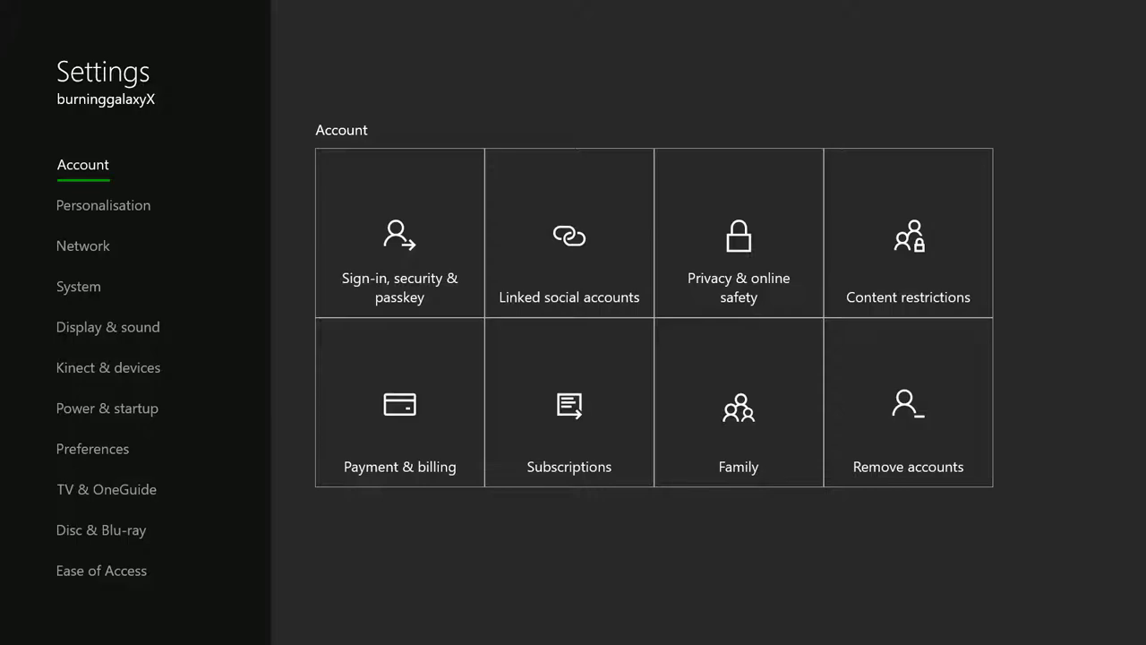
key("Right")
key("Return")
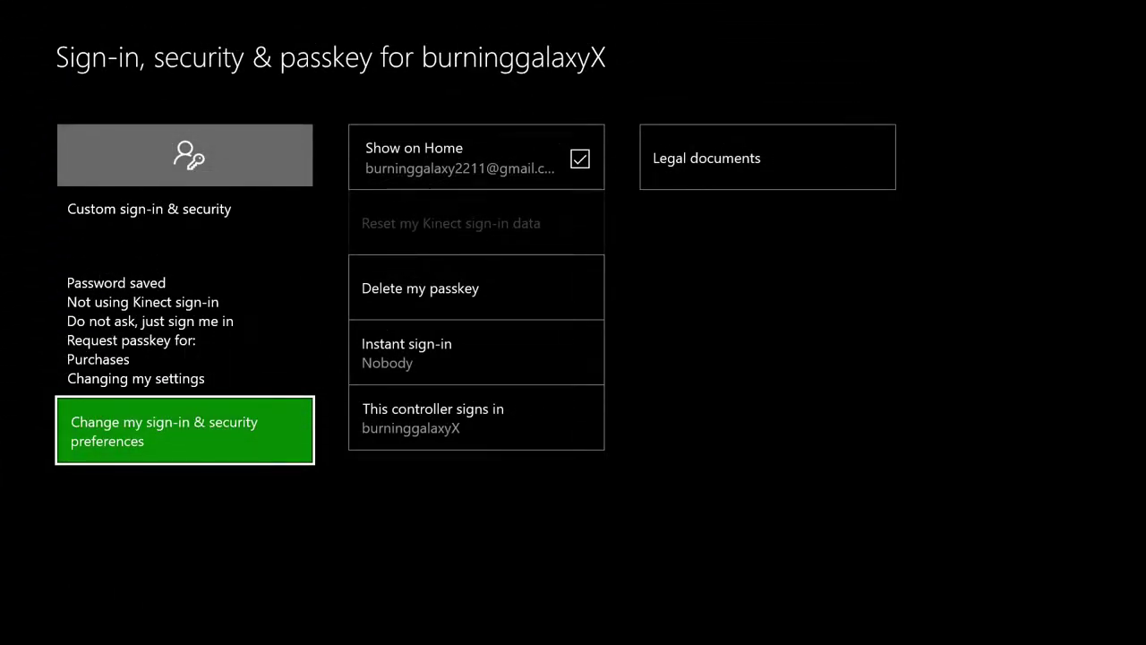
Review the account's Instant sign-in and This controller signs in options, then return to the main settings page
key("Right")
key("Up")
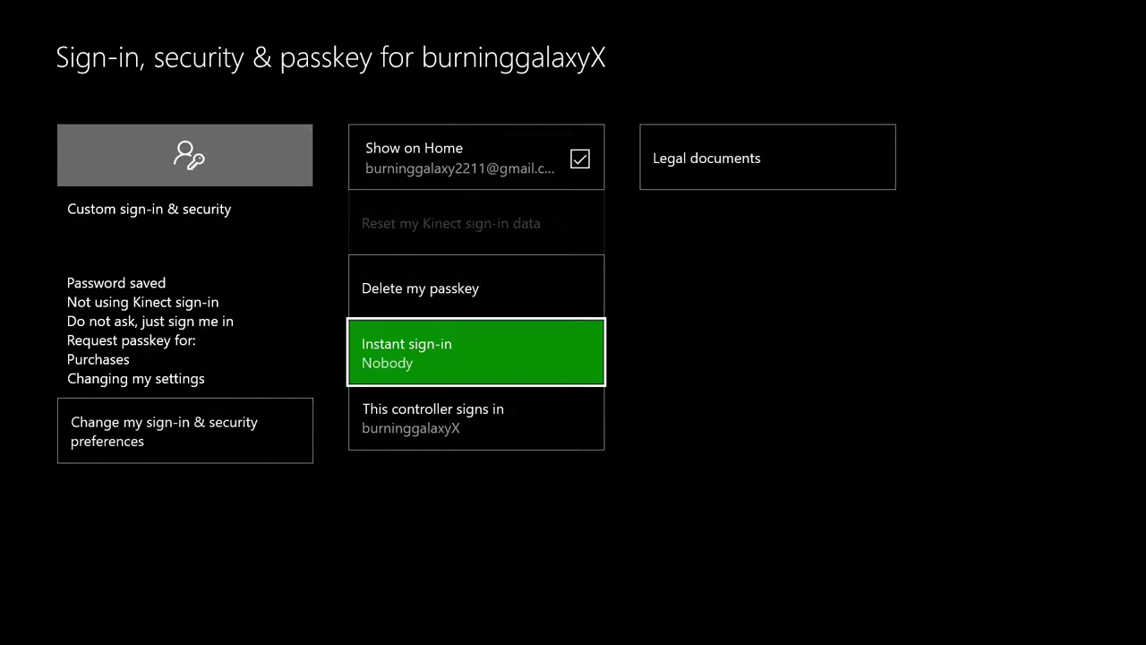
key("Down")
key("Up")
key("Down")
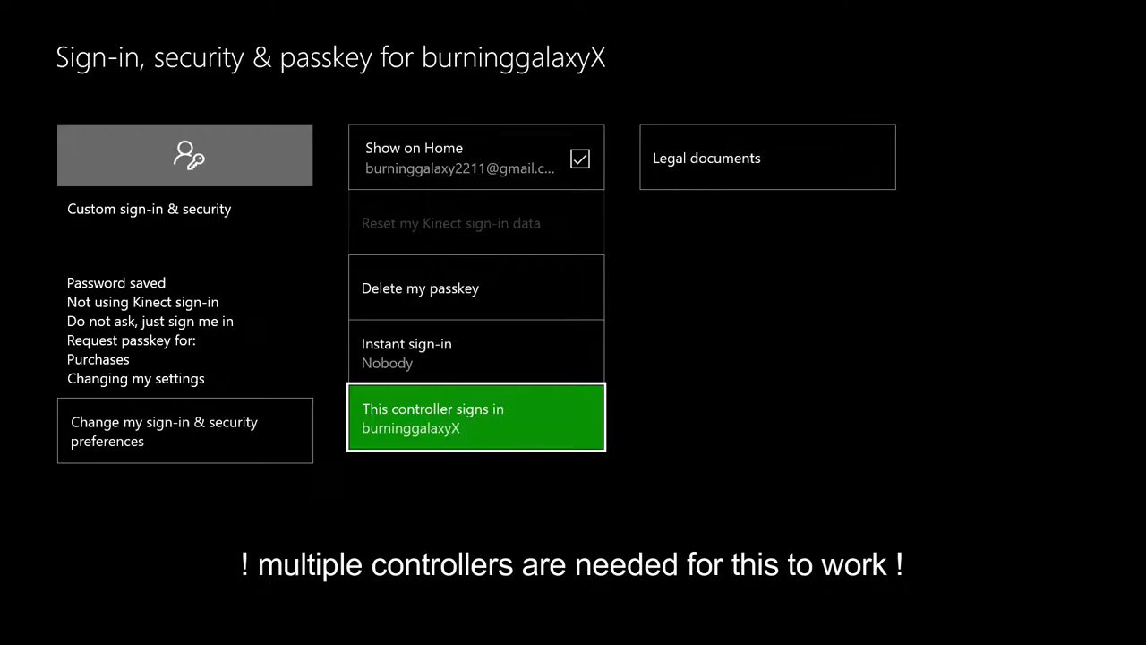
key("Escape")
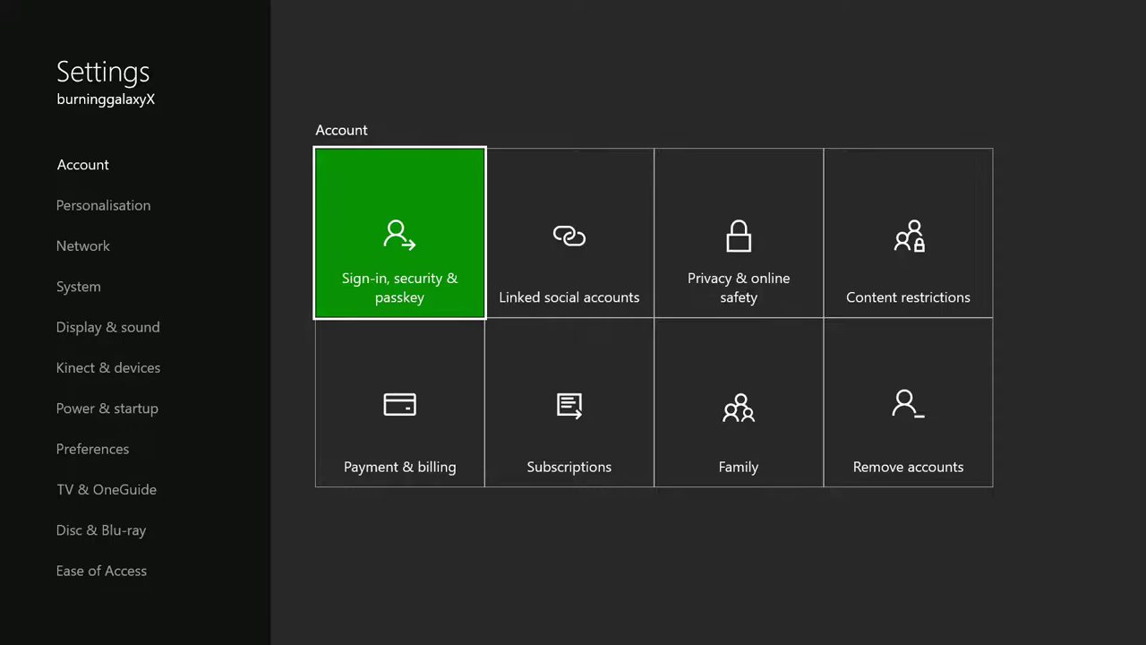
Reopen Sign-in, security & passkey, check which account is assigned to this controller, and return to Home
key("Return")
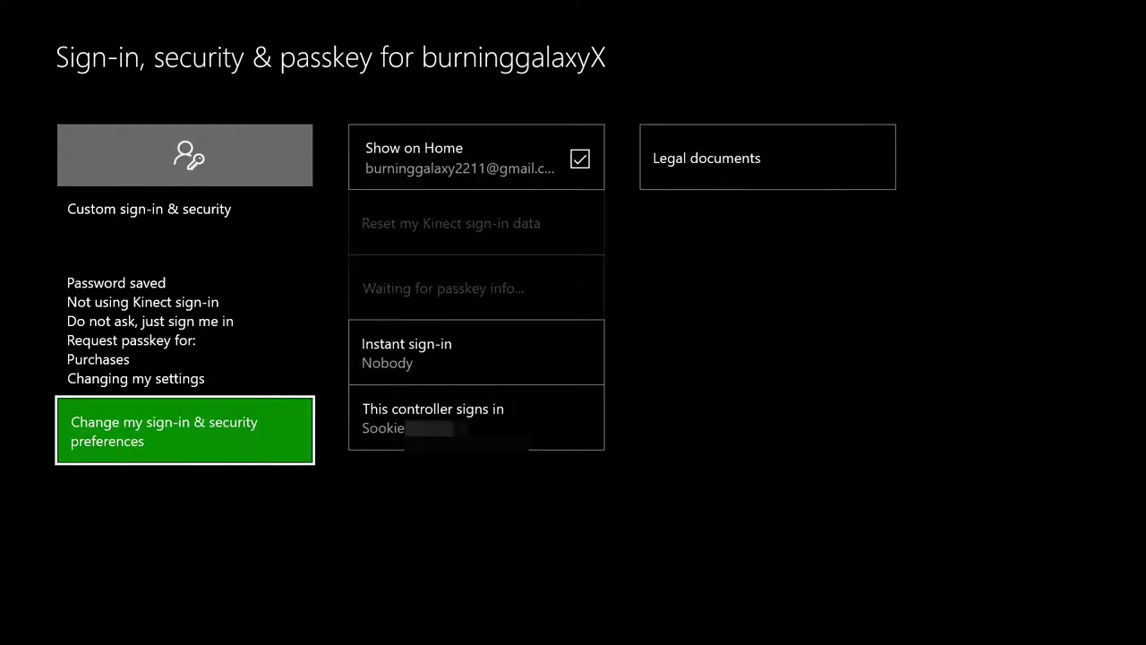
key("Right")
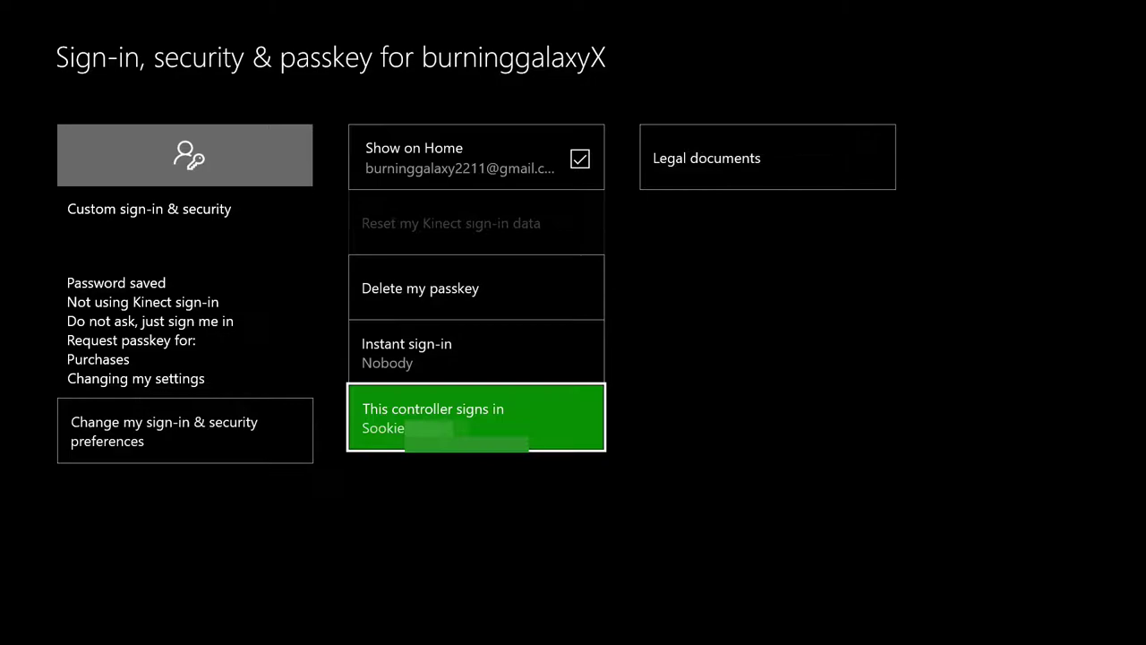
key("Escape")
key("Escape")
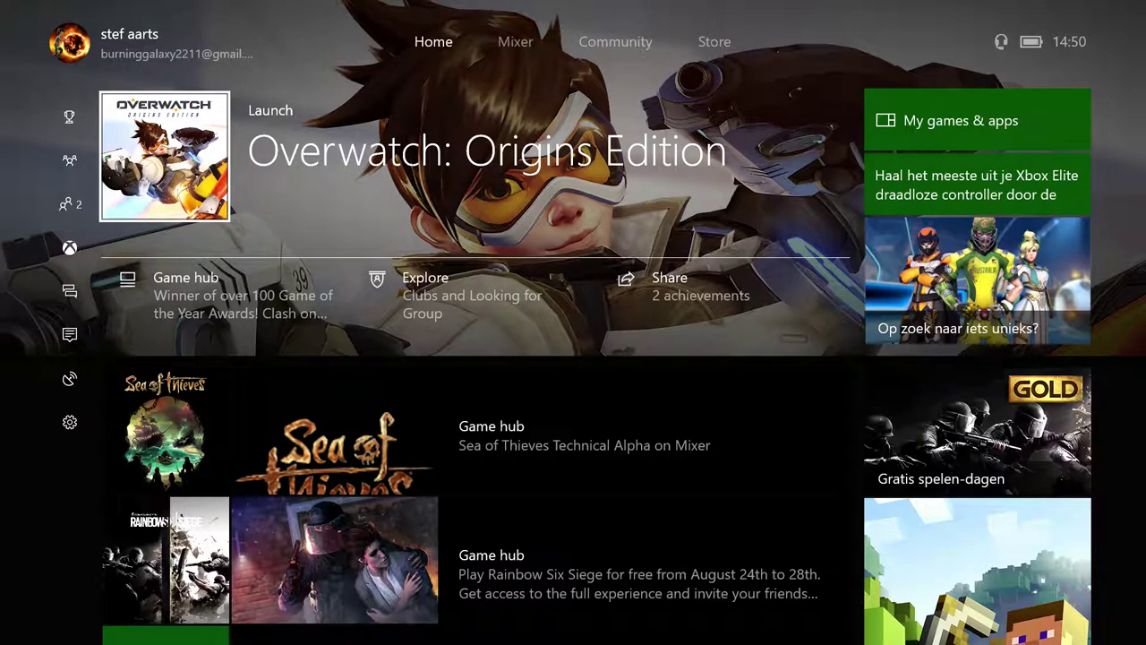
Check in the guide's Sign in section which profiles are signed in, then close the guide
key("super")
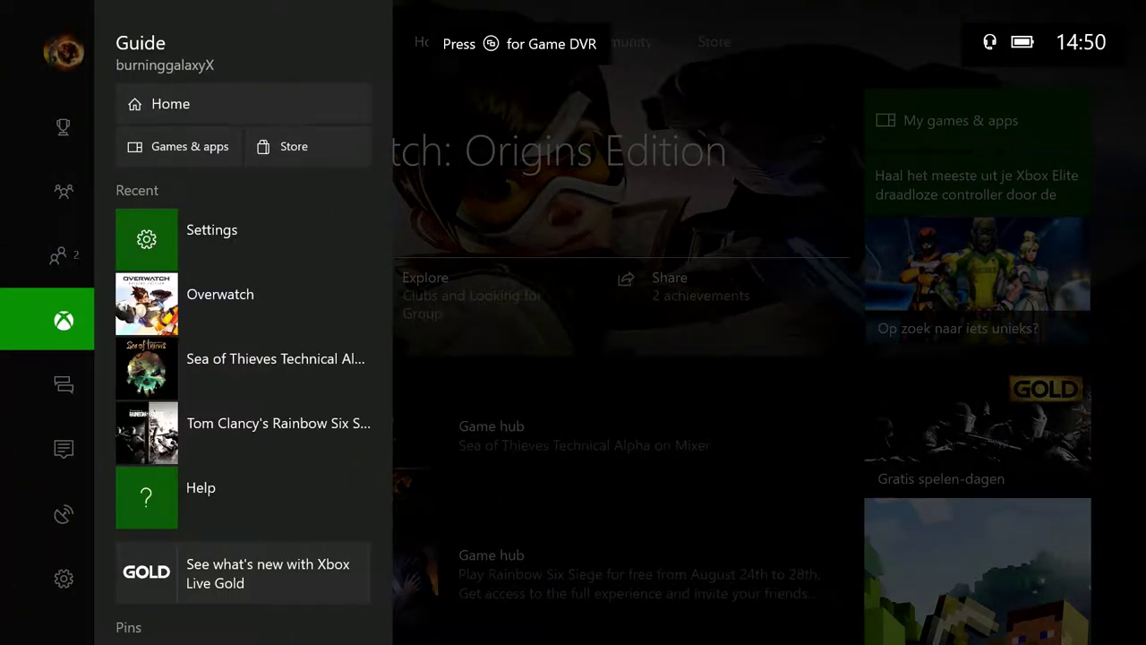
key("Up")
key("Up")
key("Up")
key("Up")
key("Right")
key("Down")
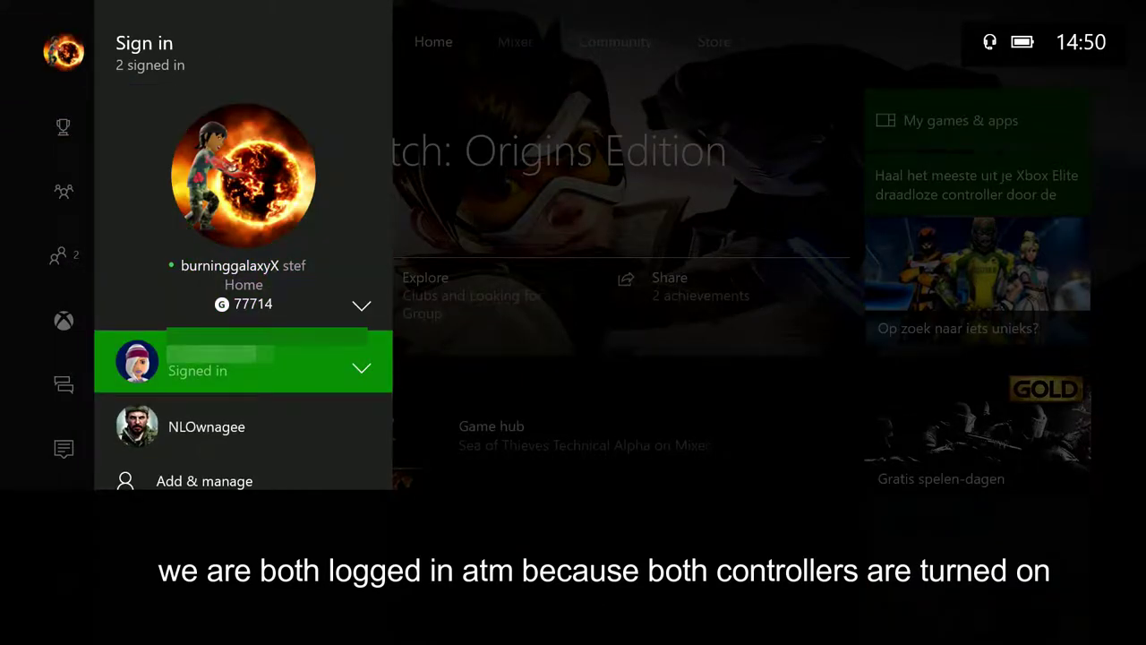
key("Escape")
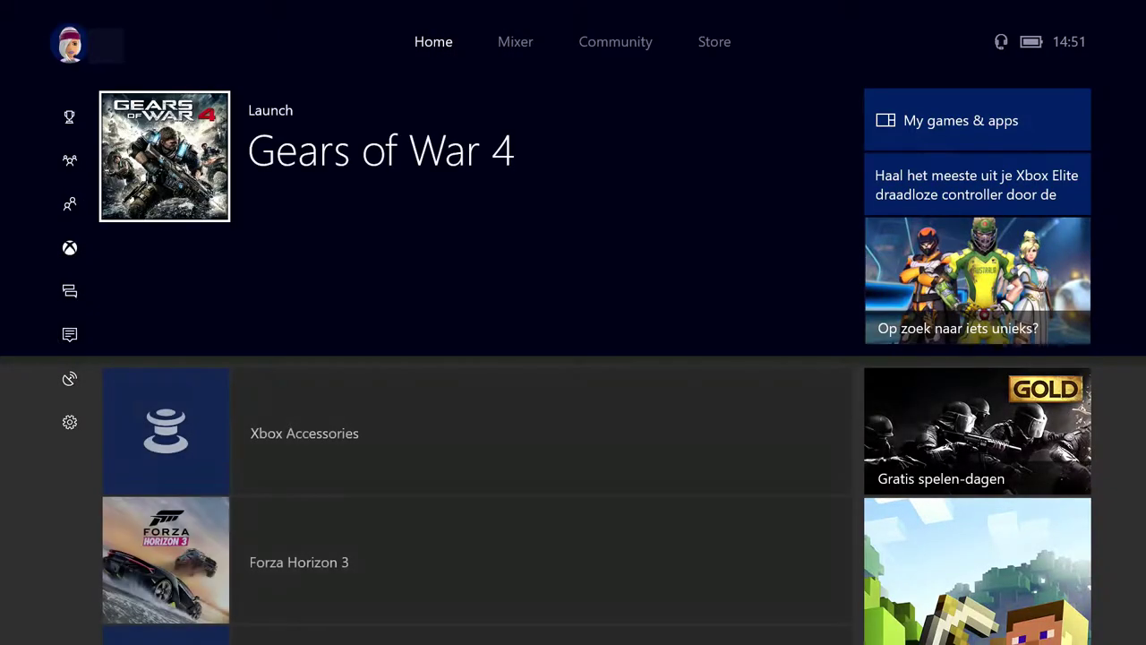
Open the guide from the second profile's Home and inspect the sign-in status of the other accounts
key("super")
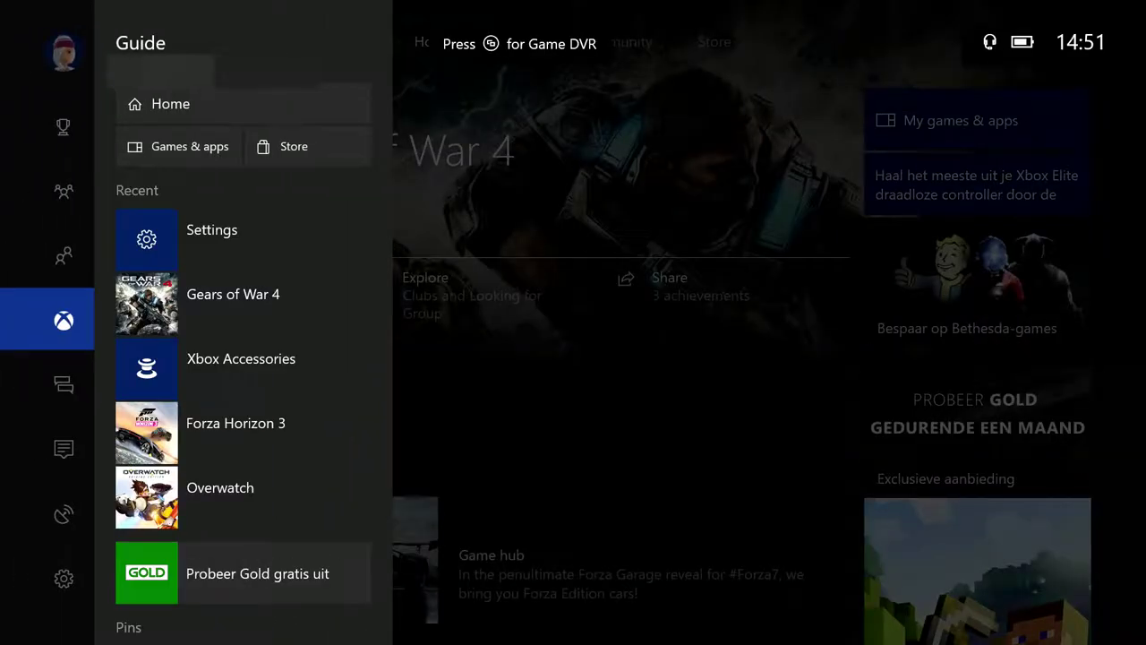
key("Up")
key("Up")
key("Up")
key("Up")
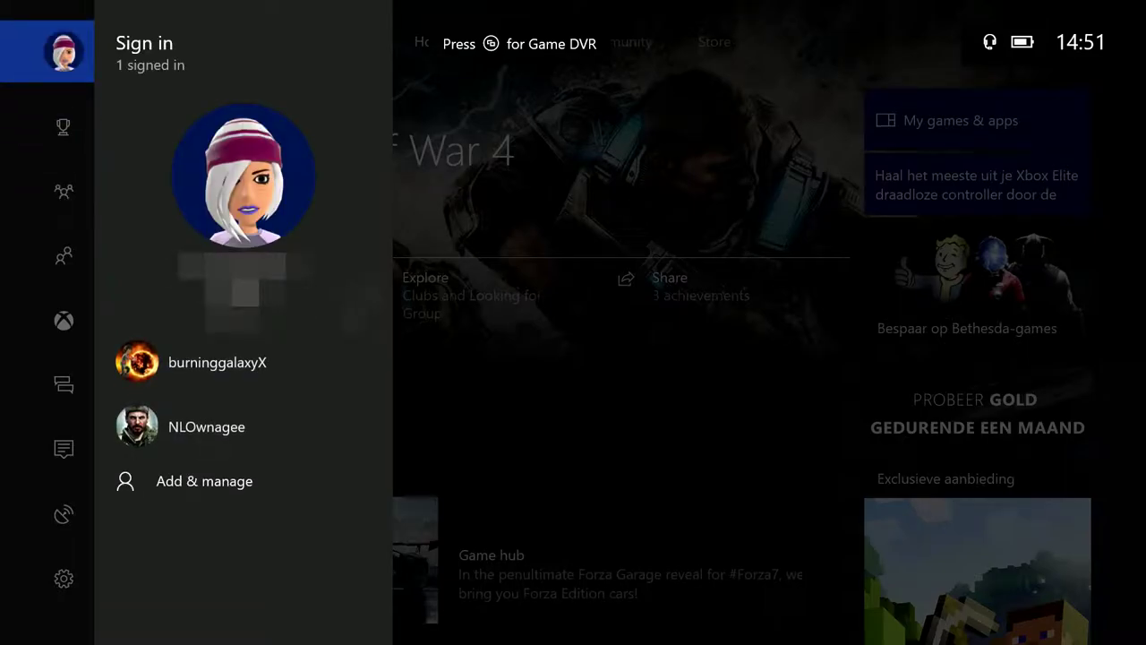
key("Right")
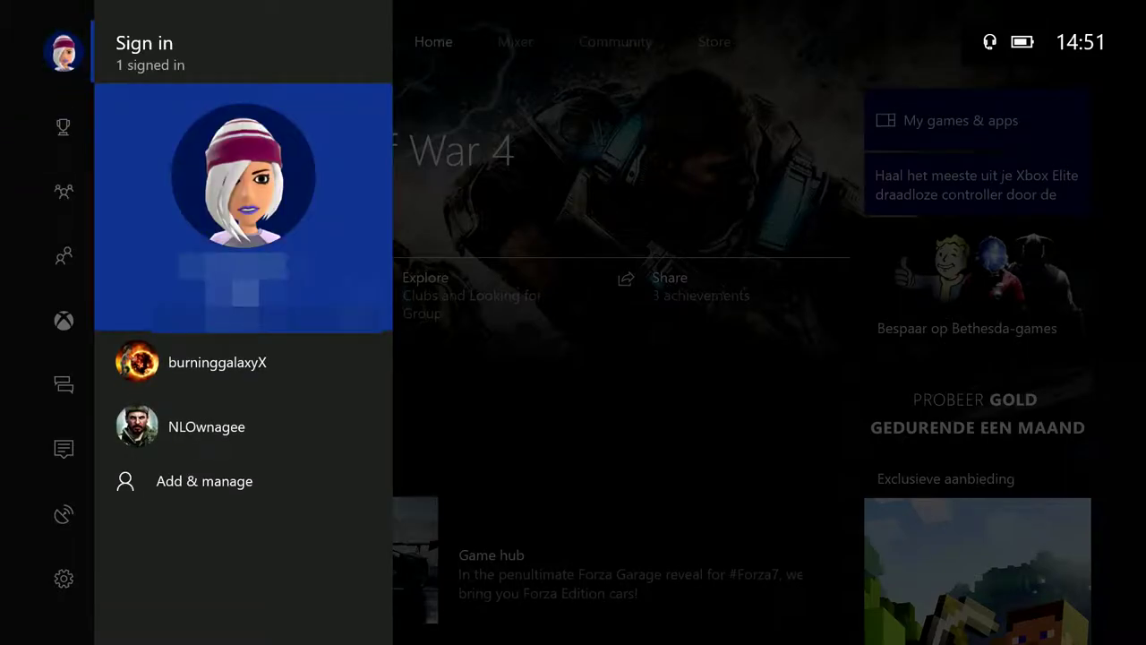
key("Down")
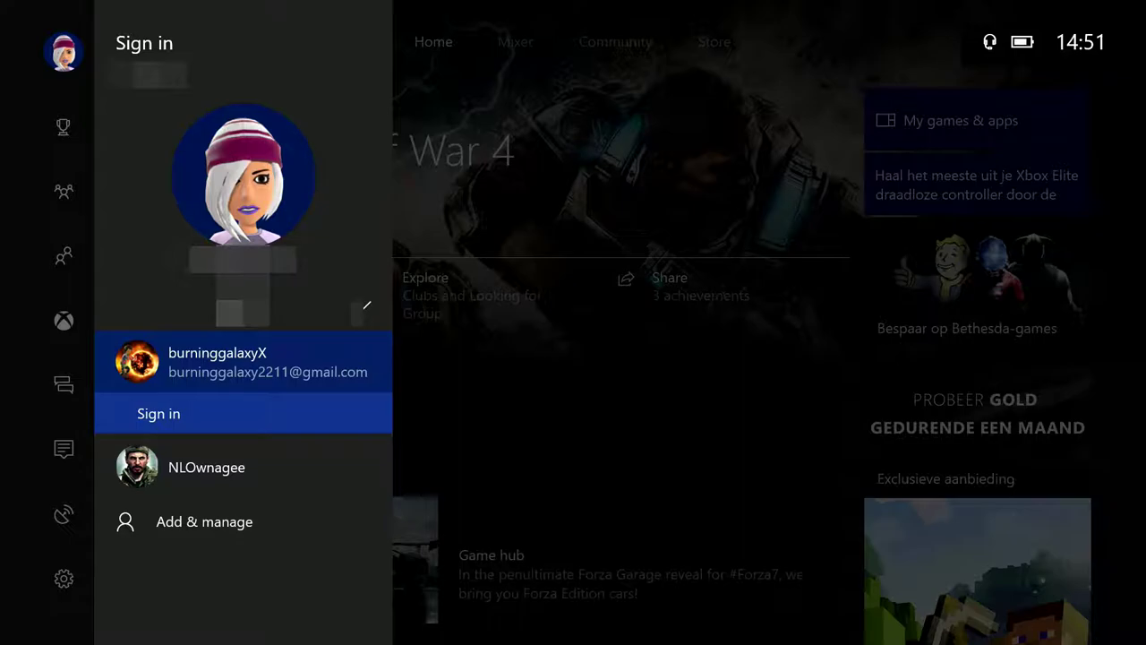
key("Up")
key("Left")
key("Down")
key("Down")
key("Down")
key("Down")
key("Down")
key("Down")
key("Down")
key("Down")
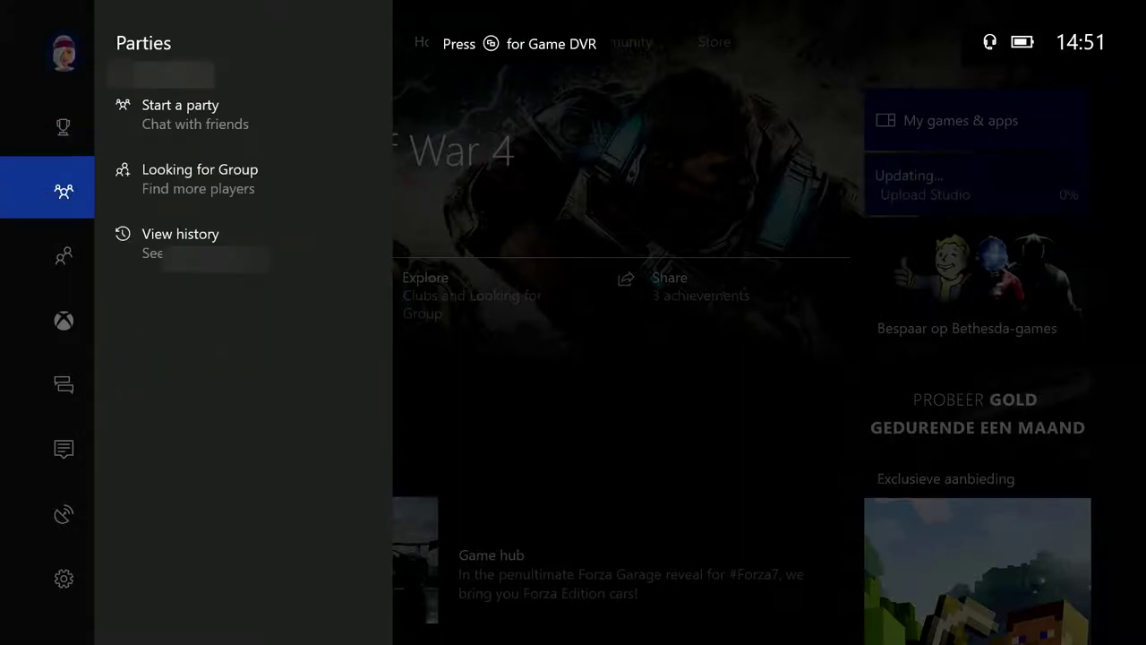
key("Right")
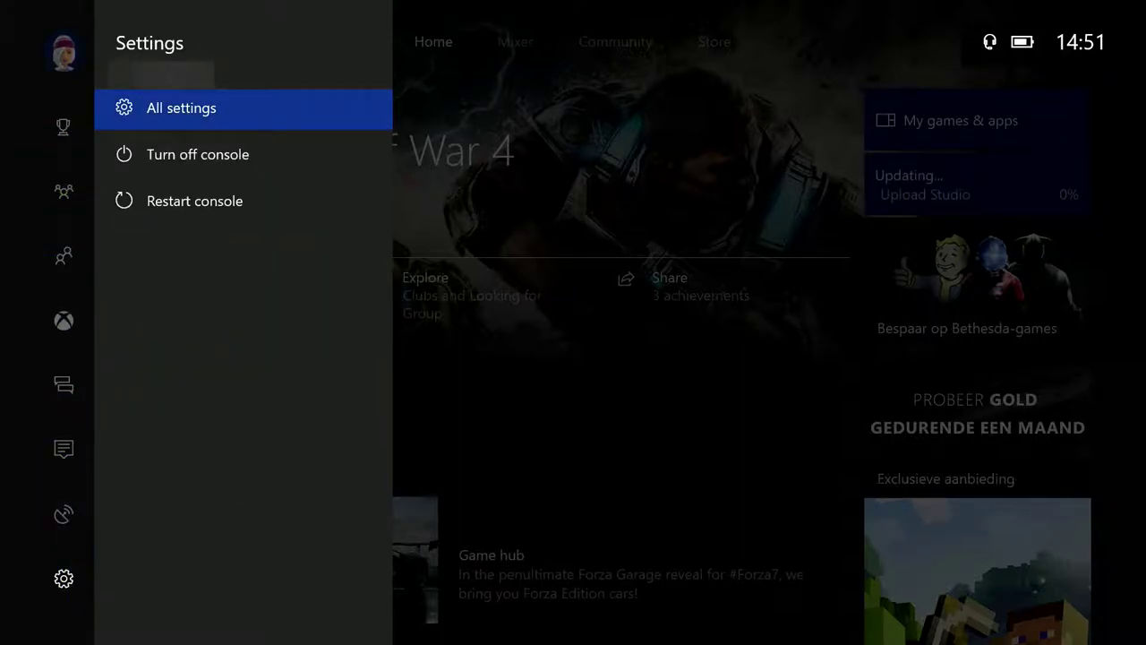
key("Left")
key("Up")
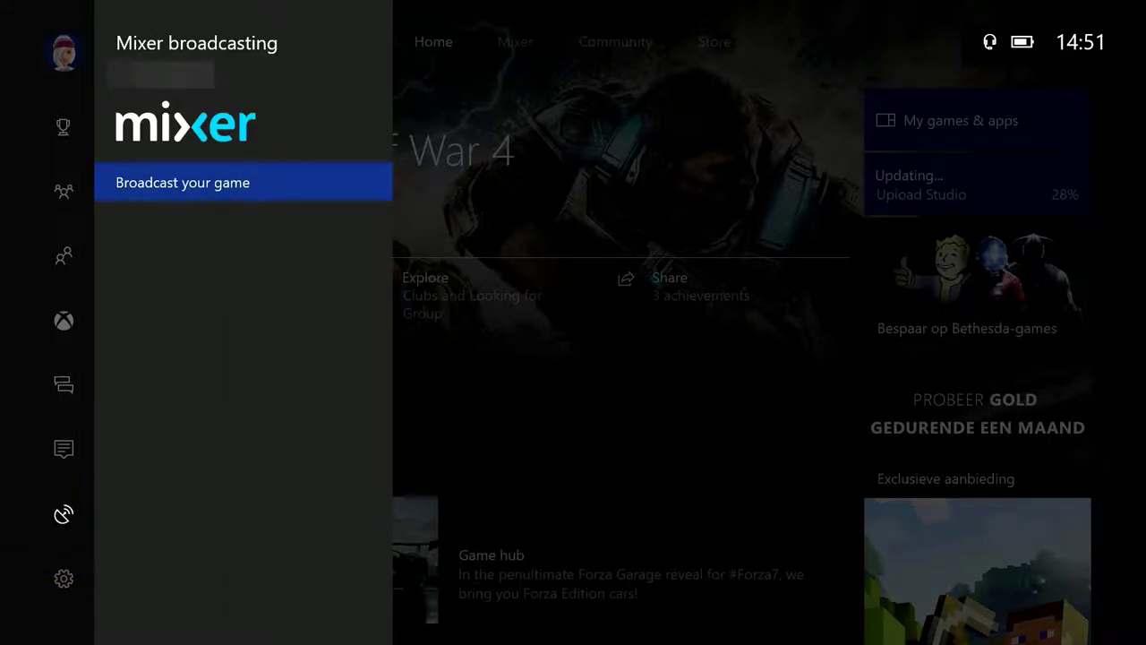
key("Up")
key("Up")
key("Up")
key("Up")
key("Up")
key("Up")
key("Up")
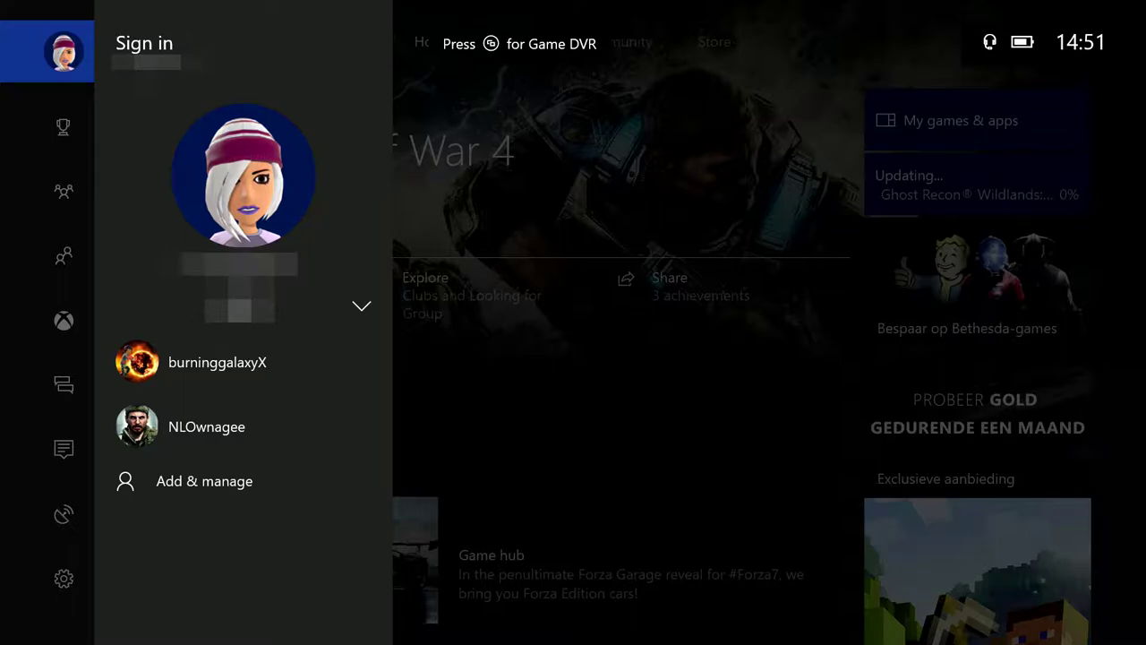
key("super")
key("Down")
key("Down")
key("Down")
key("Down")
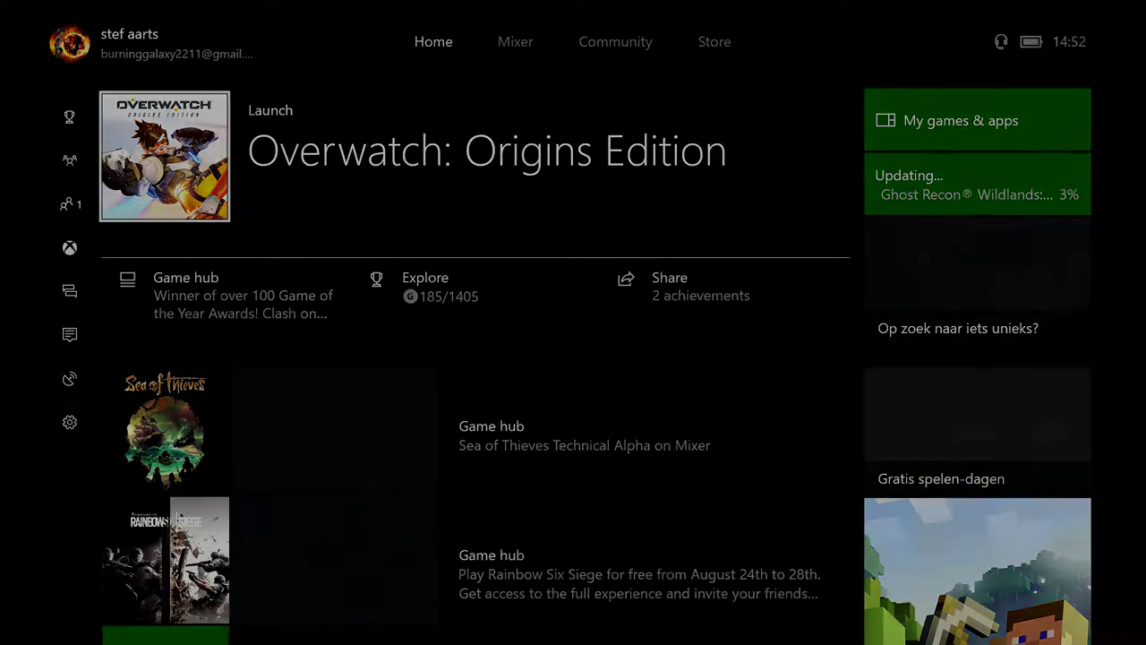
From the first profile's Home, inspect the second profile's sign-in status in the guide and close the guide
key("super")
key("Up")
key("Up")
key("Up")
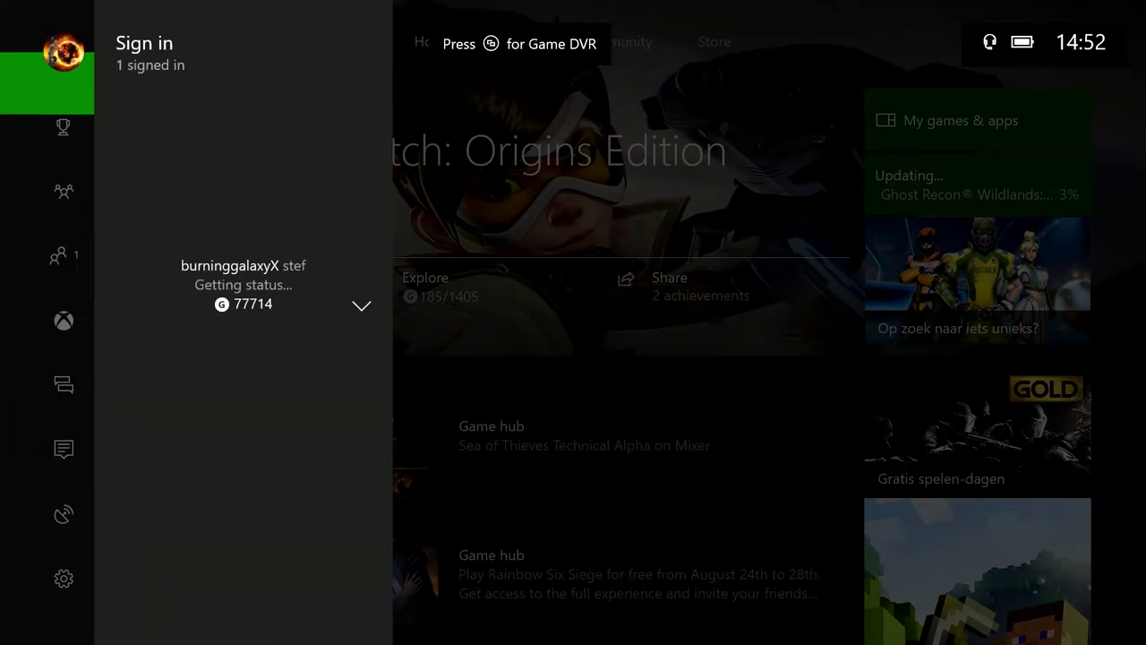
key("Right")
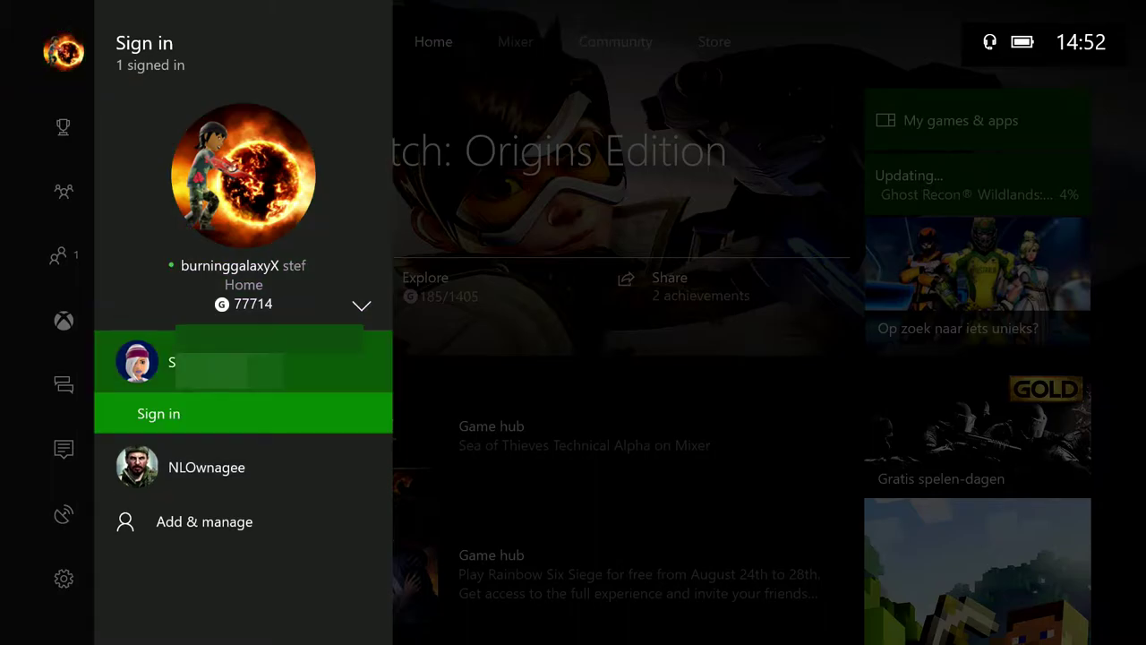
key("Escape")
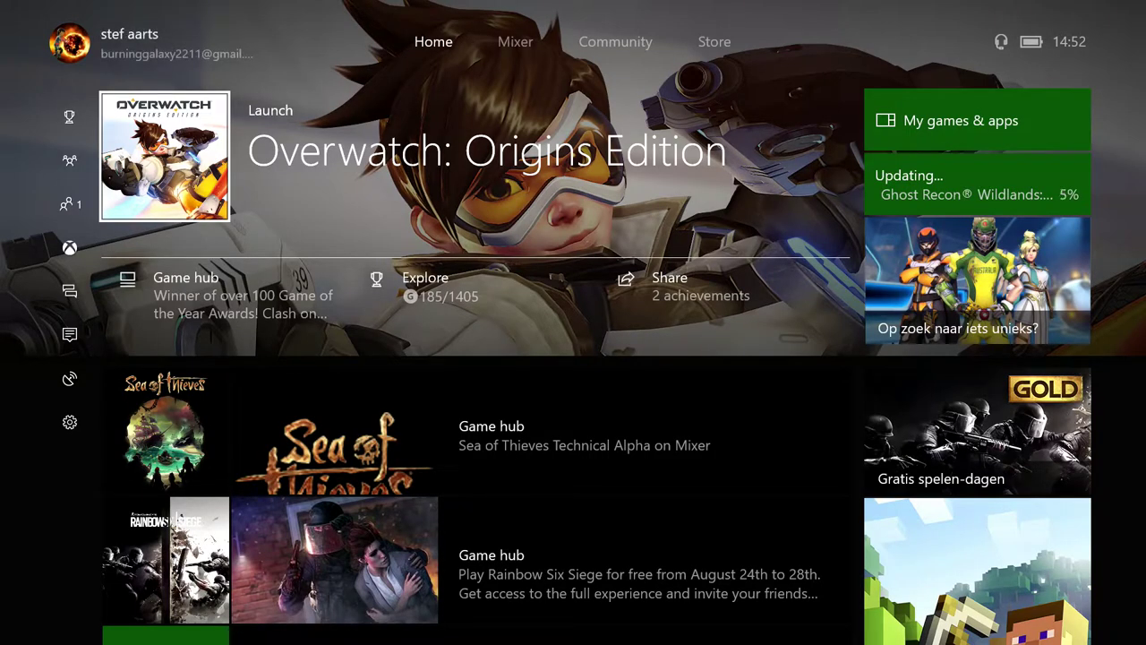